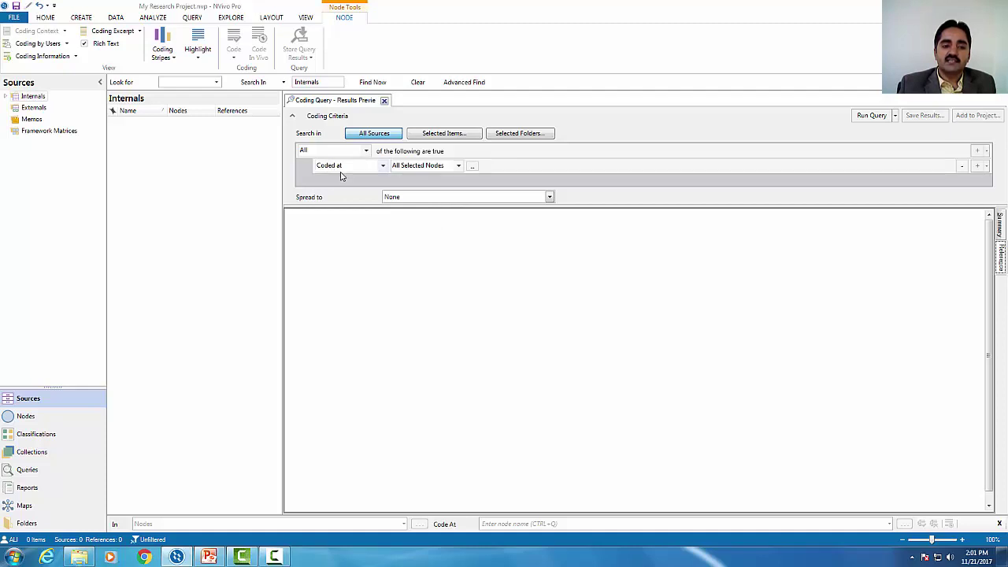
- Set the first criterion to Any Selected Node, using the nodes Entrepreneurial, Entrepreneurial behaviors and Entrepreneurship
left_click(458, 166)
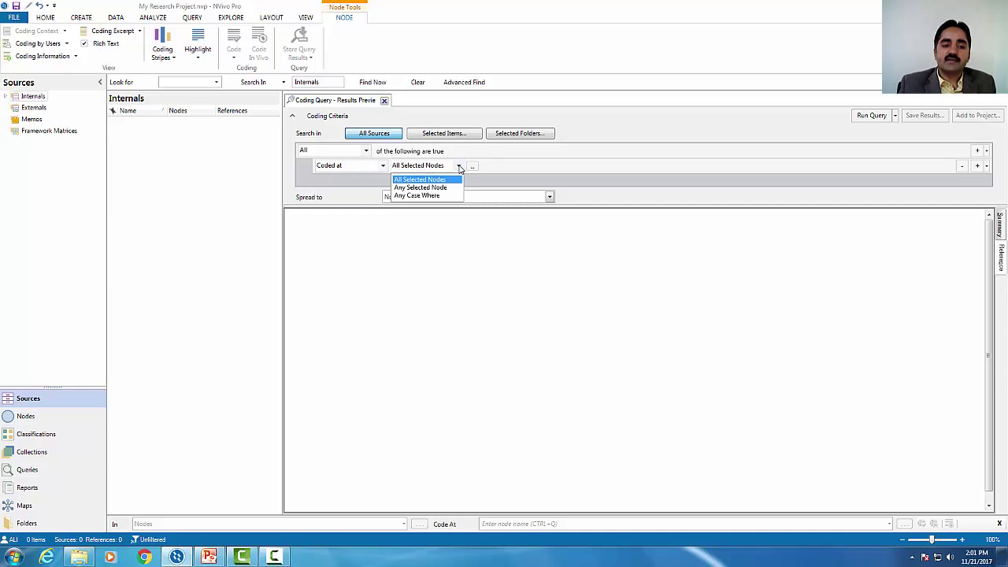
left_click(420, 188)
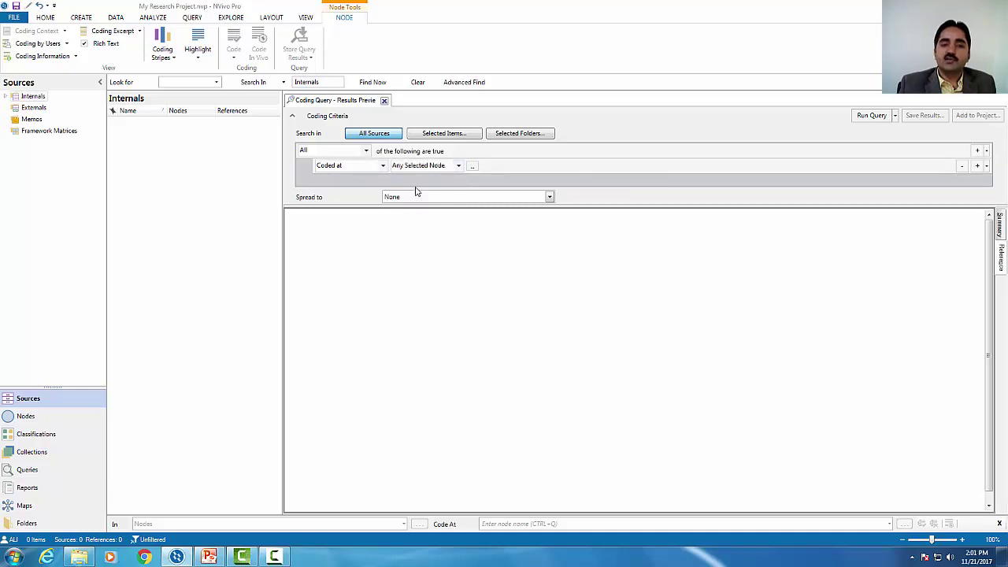
left_click(473, 168)
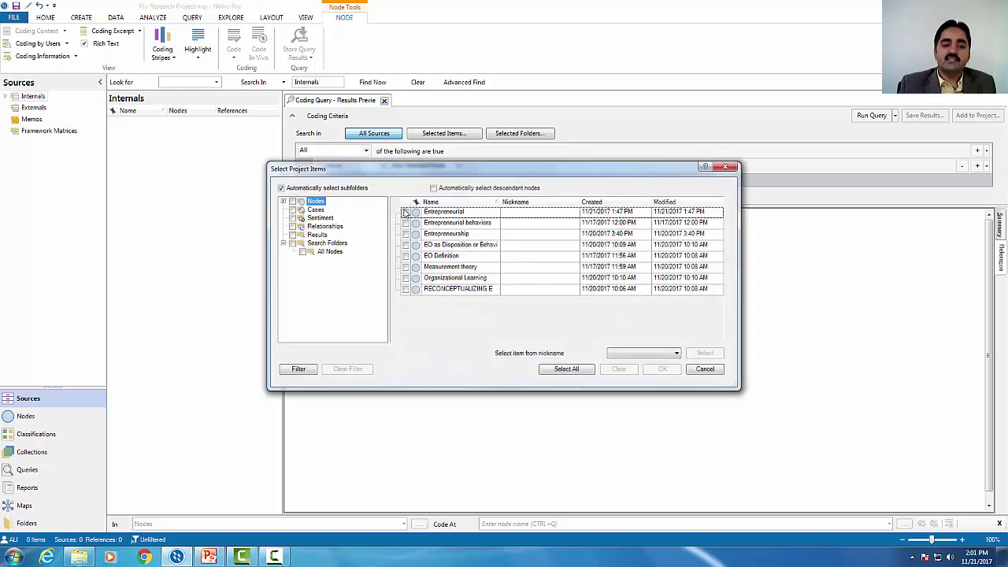
left_click(284, 202)
left_click(283, 202)
left_click(284, 202)
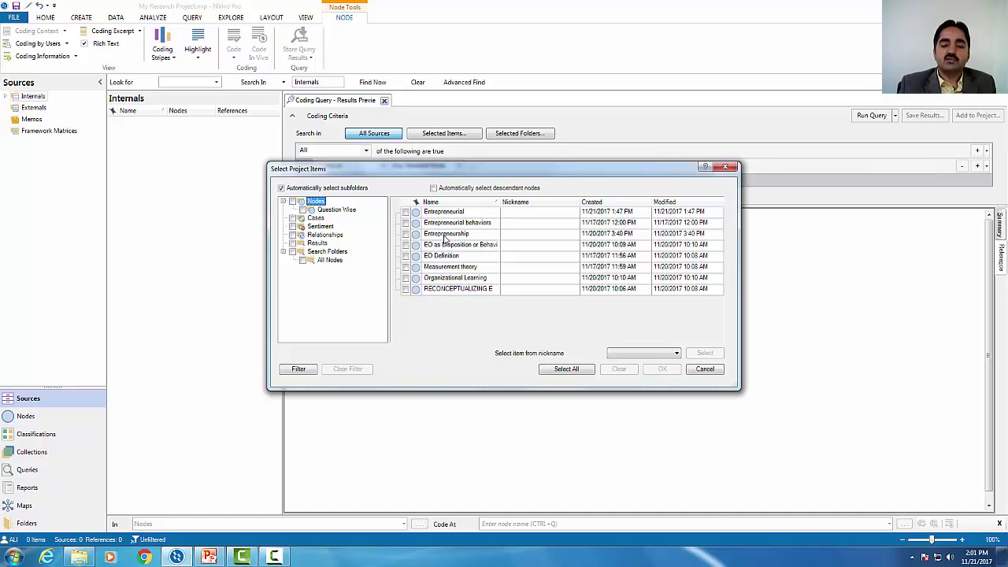
left_click(406, 213)
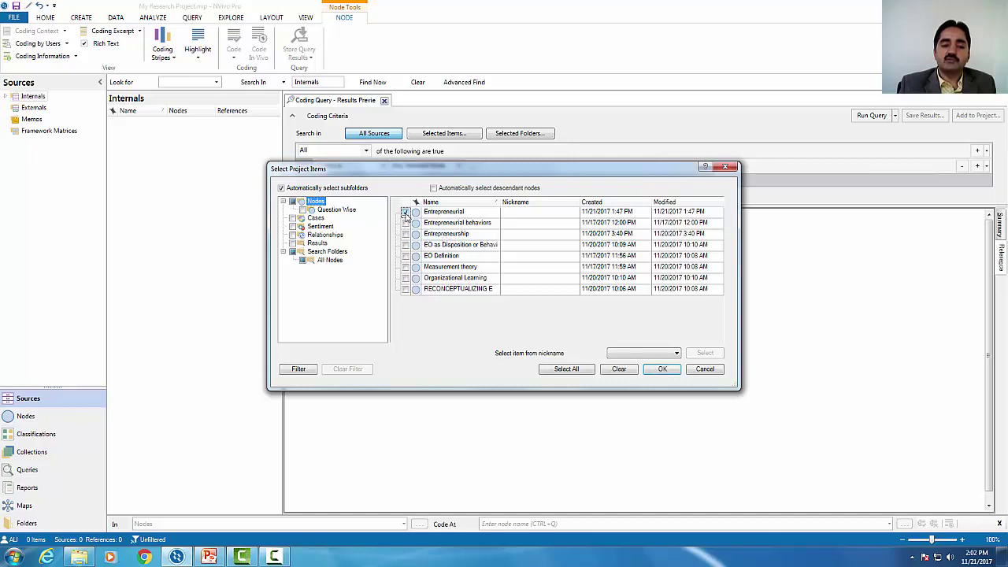
left_click(406, 223)
left_click(405, 234)
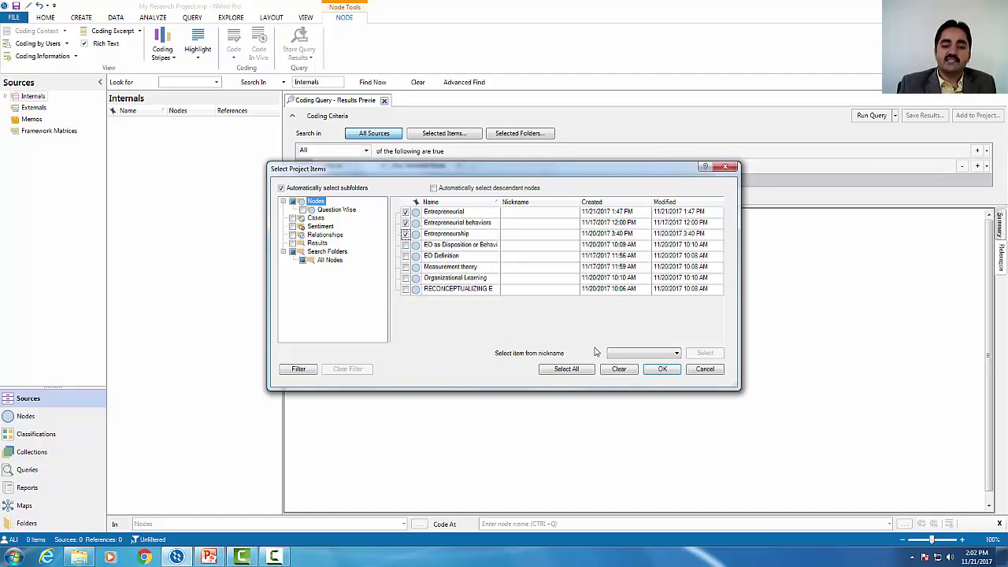
left_click(660, 369)
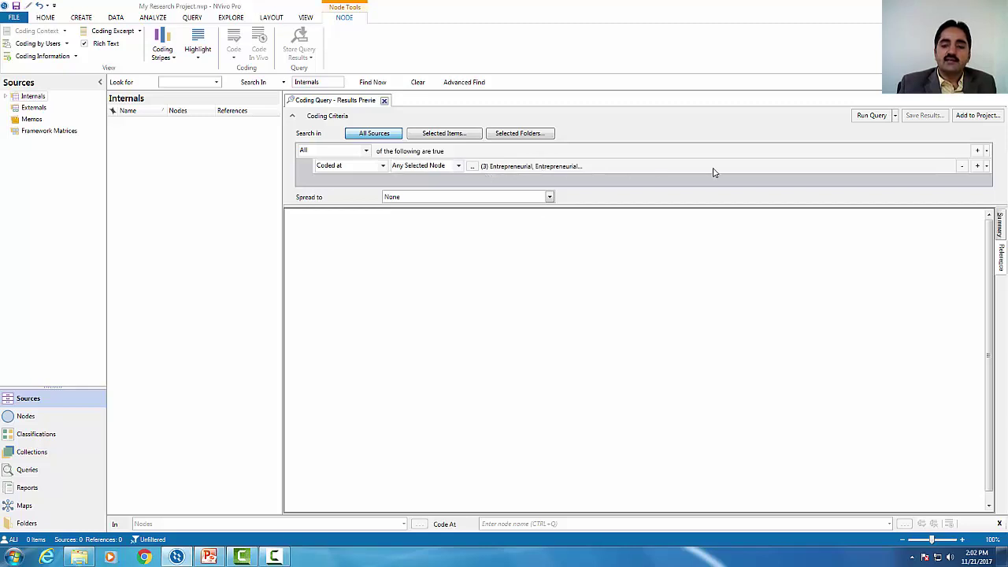
- Add a second coding criterion and set it to Coded at Any Case Where
left_click(977, 166)
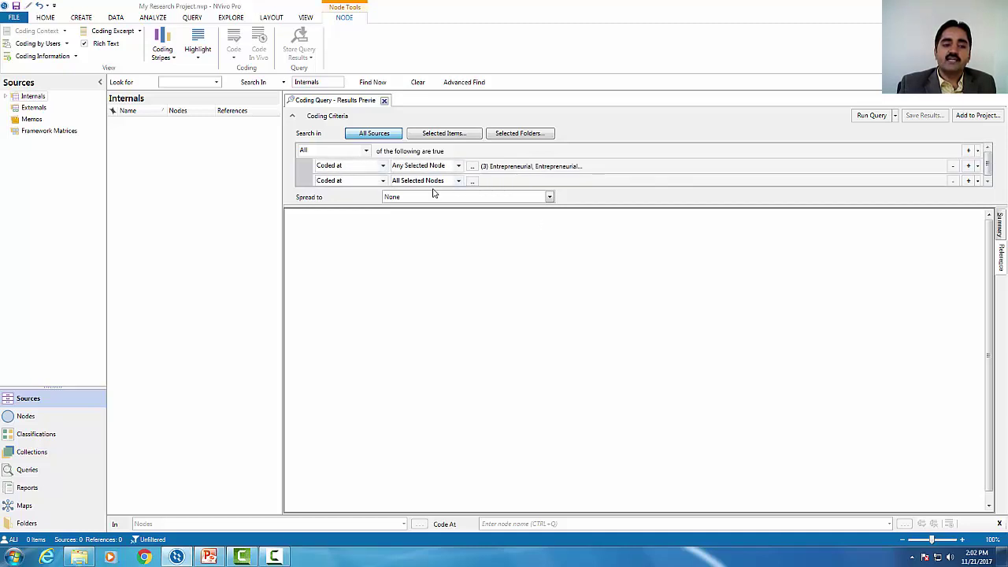
left_click(458, 181)
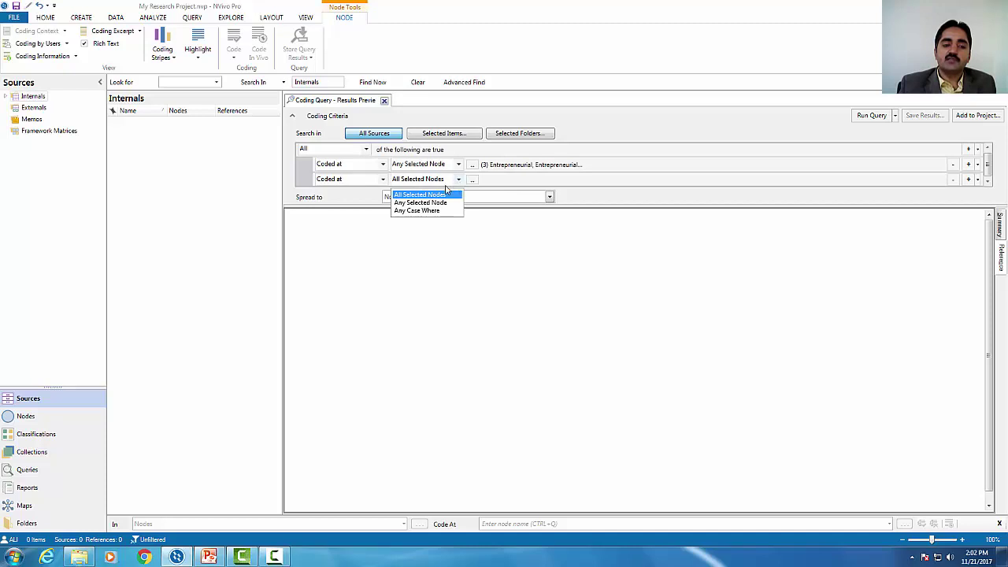
left_click(432, 211)
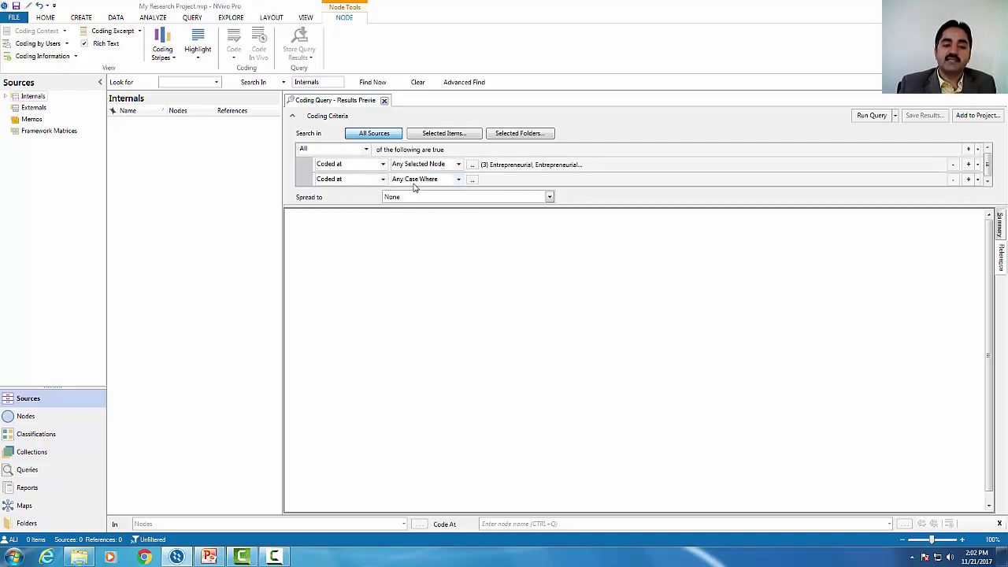
- Define the case condition as the Type of Study attribute of Type of Articles equals value Empirical
left_click(472, 180)
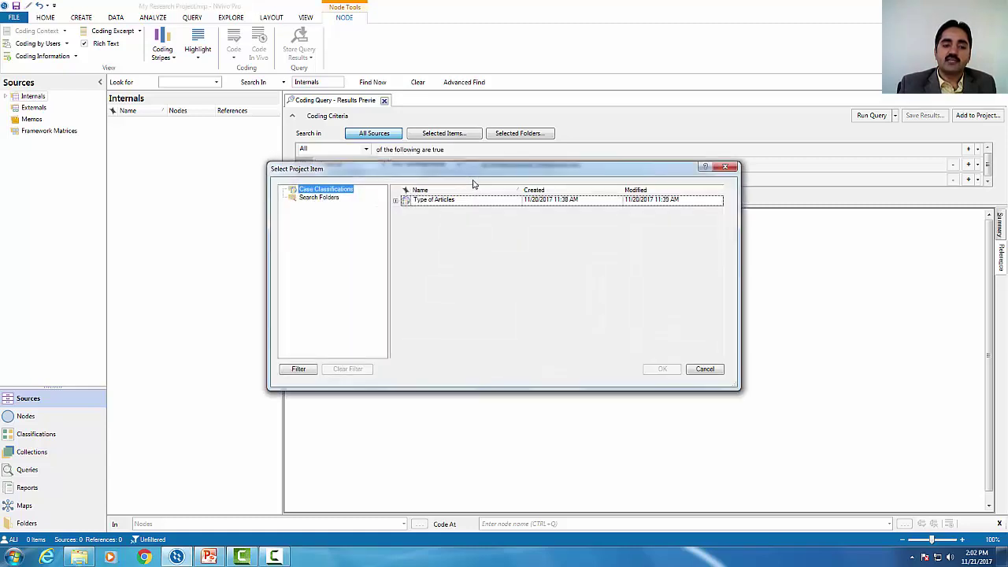
left_click(305, 192)
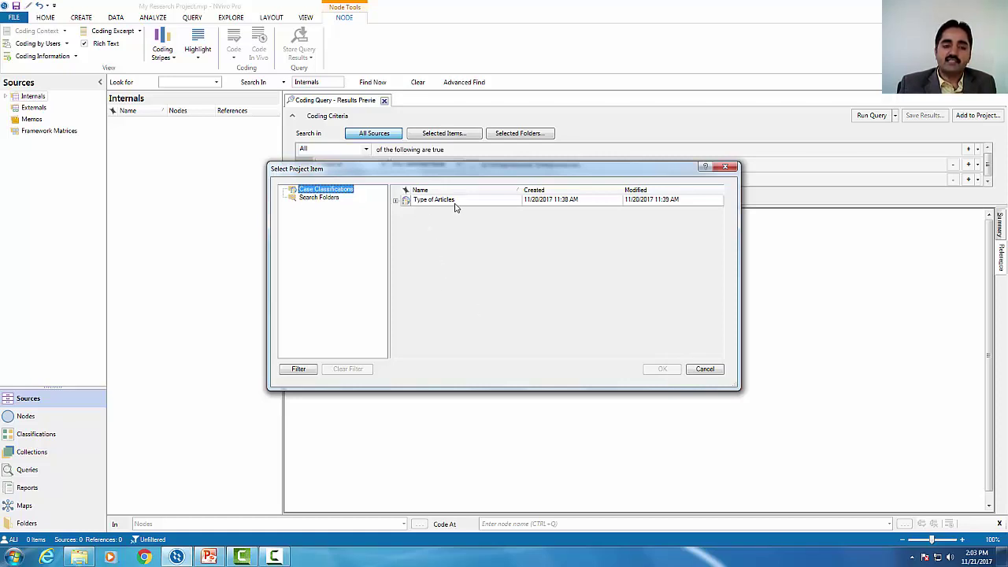
left_click(412, 202)
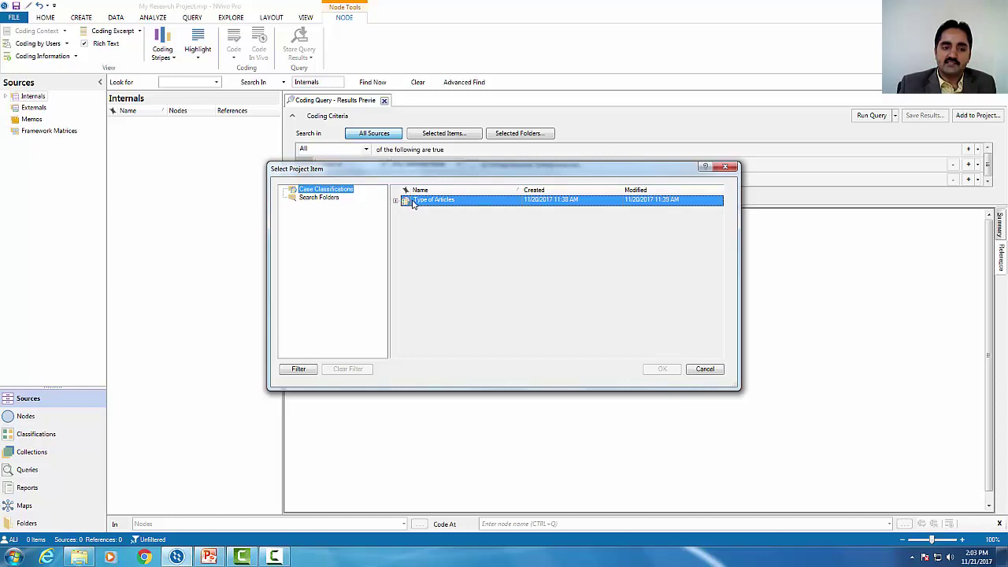
left_click(413, 203)
left_click(406, 205)
left_click(397, 202)
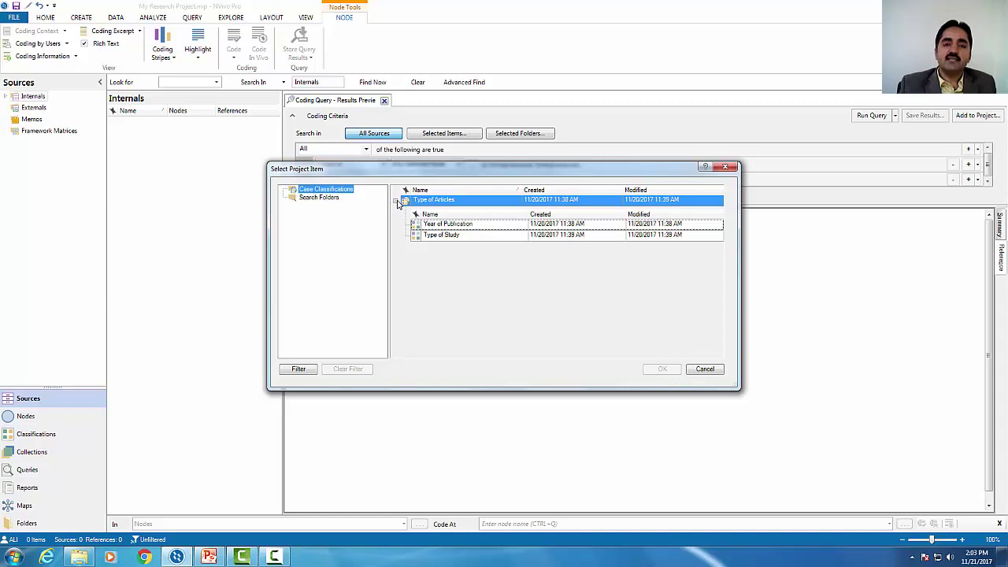
left_click(433, 236)
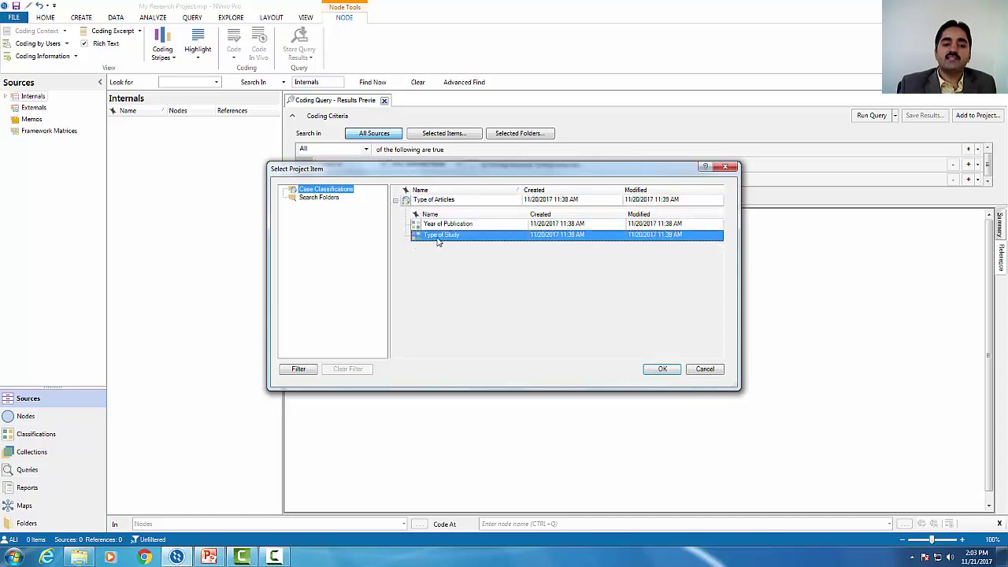
left_click(655, 370)
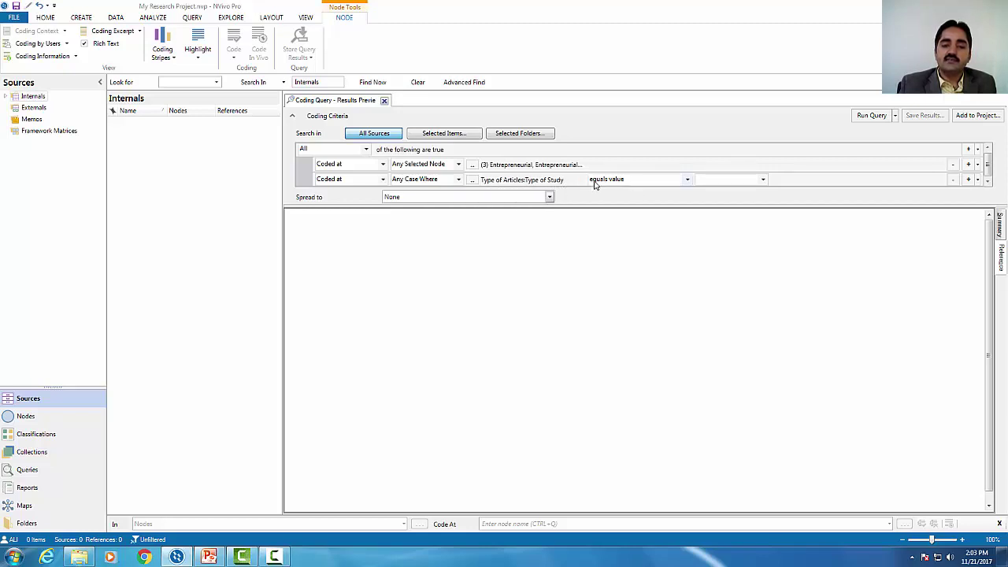
left_click(762, 180)
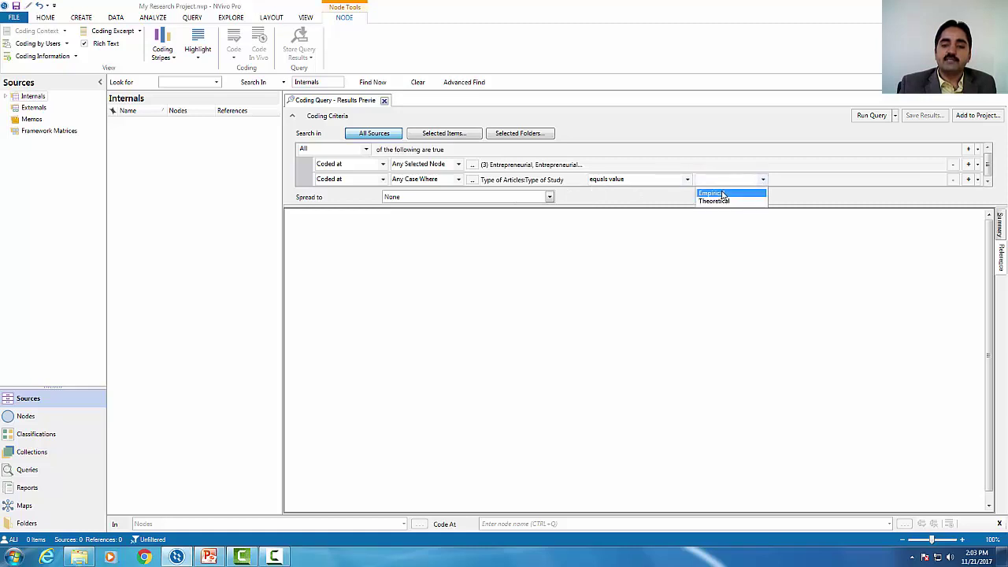
left_click(712, 190)
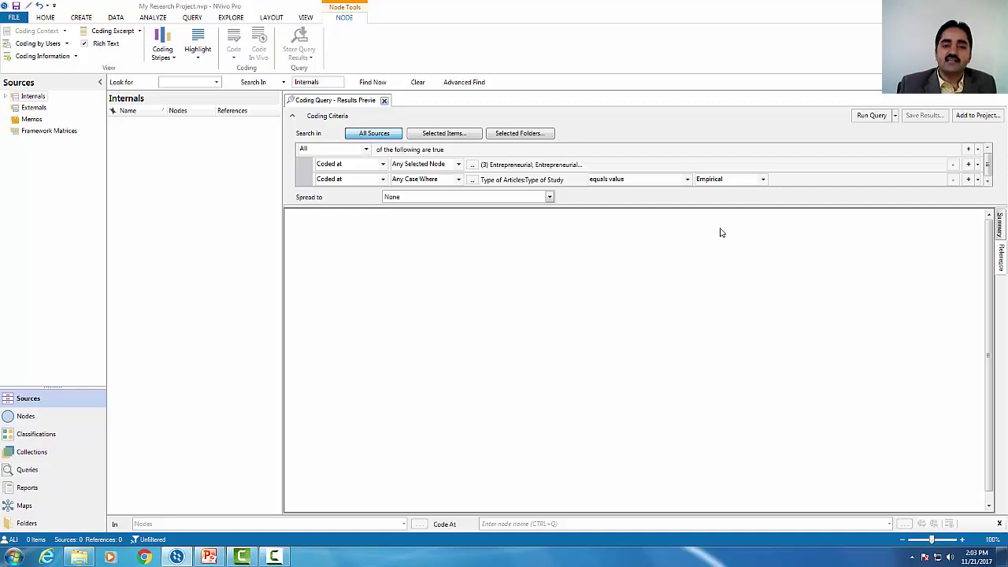
- Review which nodes are selected for the first criterion and keep the selection
left_click(471, 166)
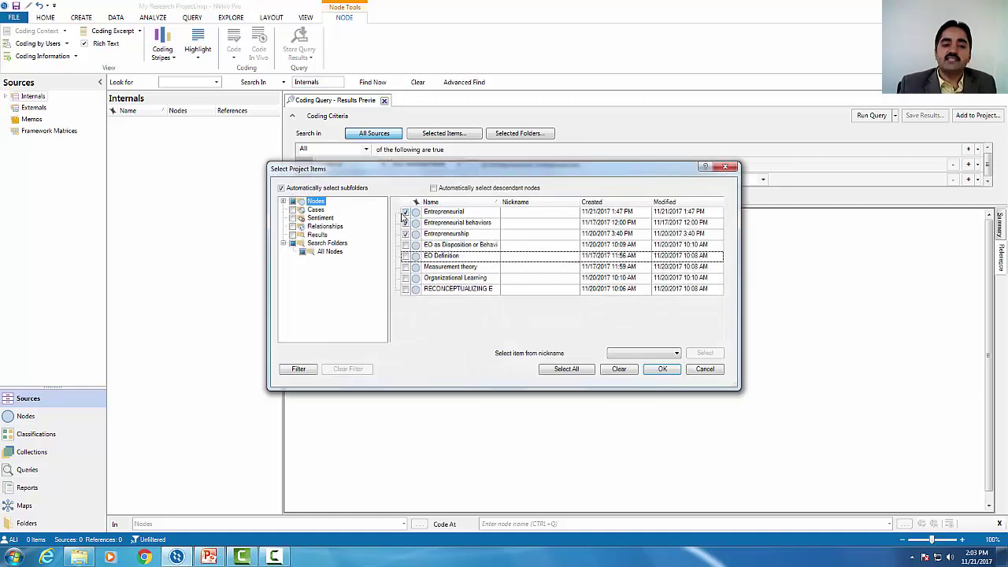
left_click_drag(446, 171, 449, 69)
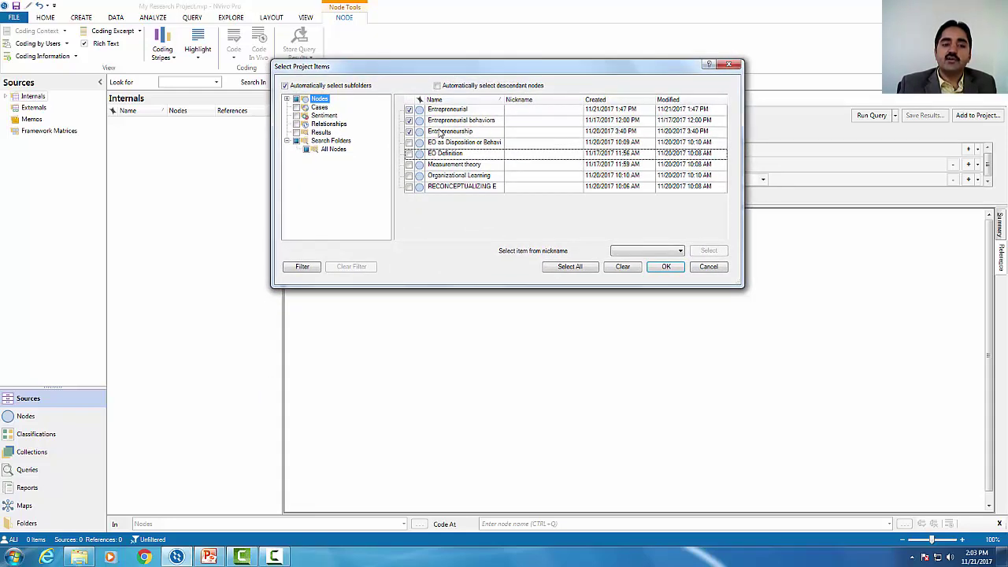
left_click(669, 271)
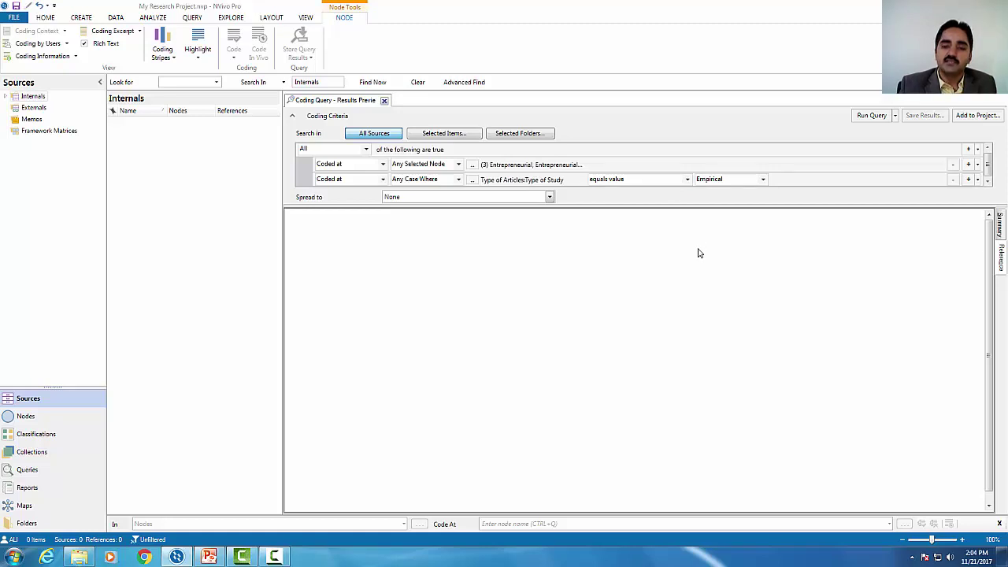
- Run the coding query and show its results in the Summary view
left_click(868, 116)
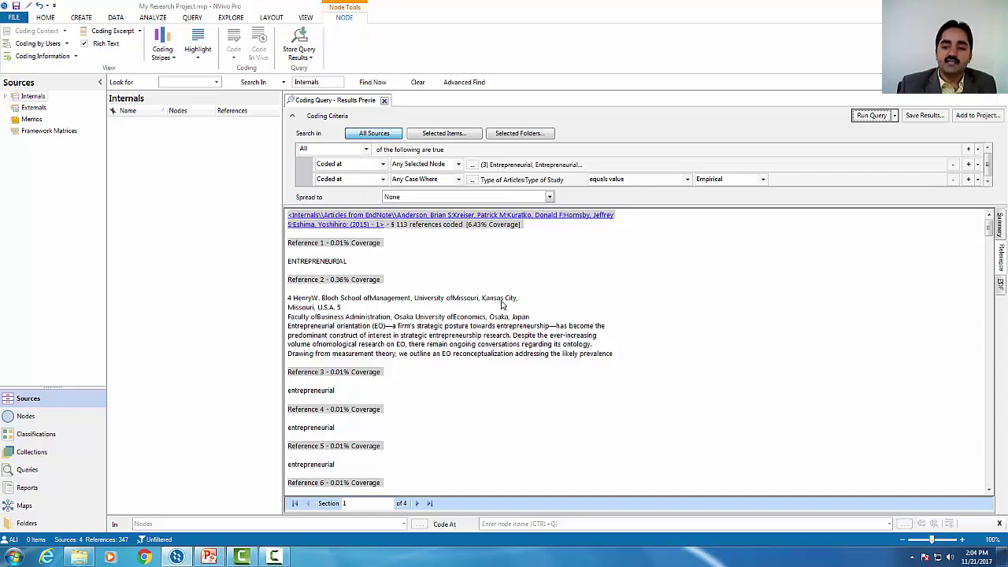
left_click(1000, 226)
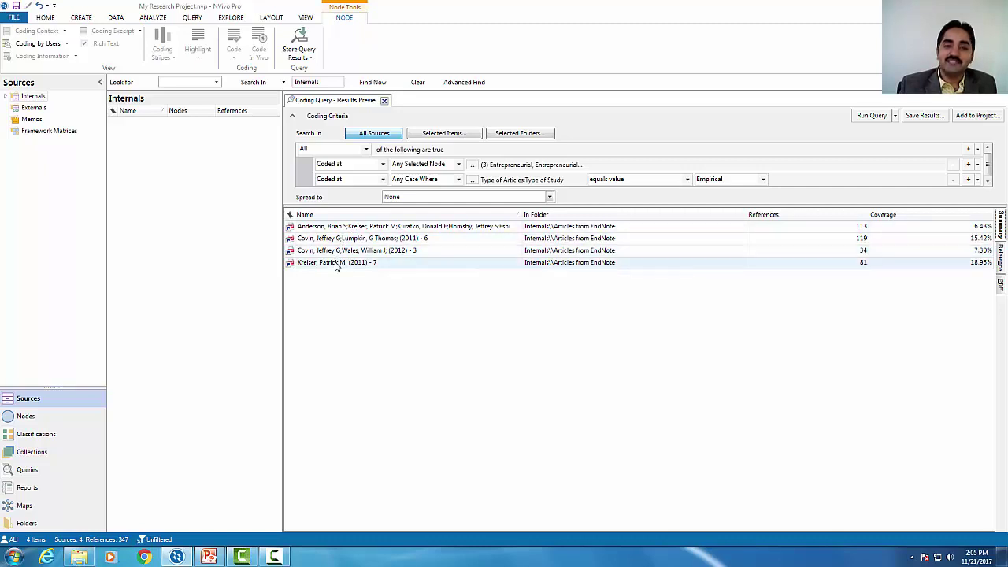
- Change the Type of Study value to Theoretical and rerun the coding query
left_click(762, 179)
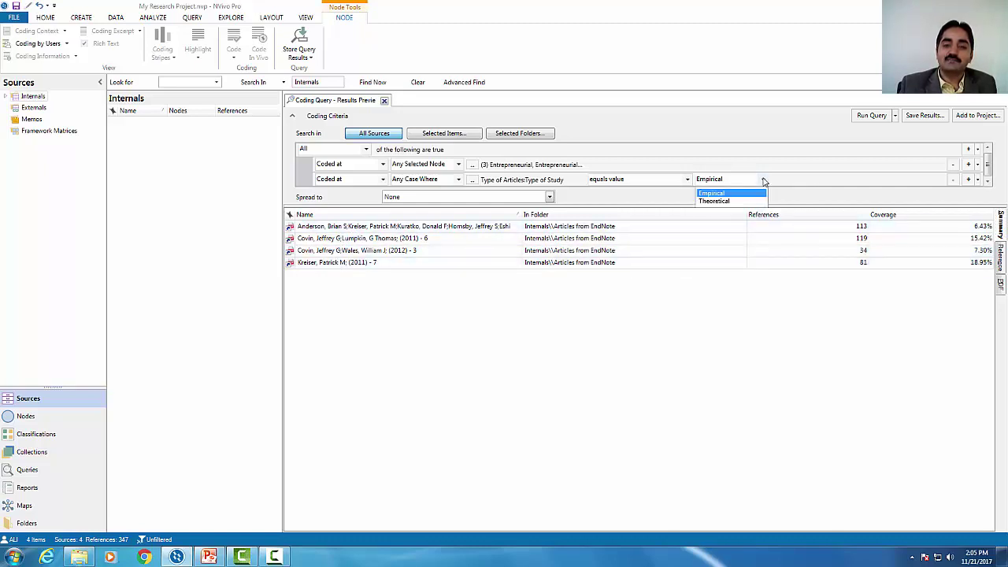
left_click(716, 201)
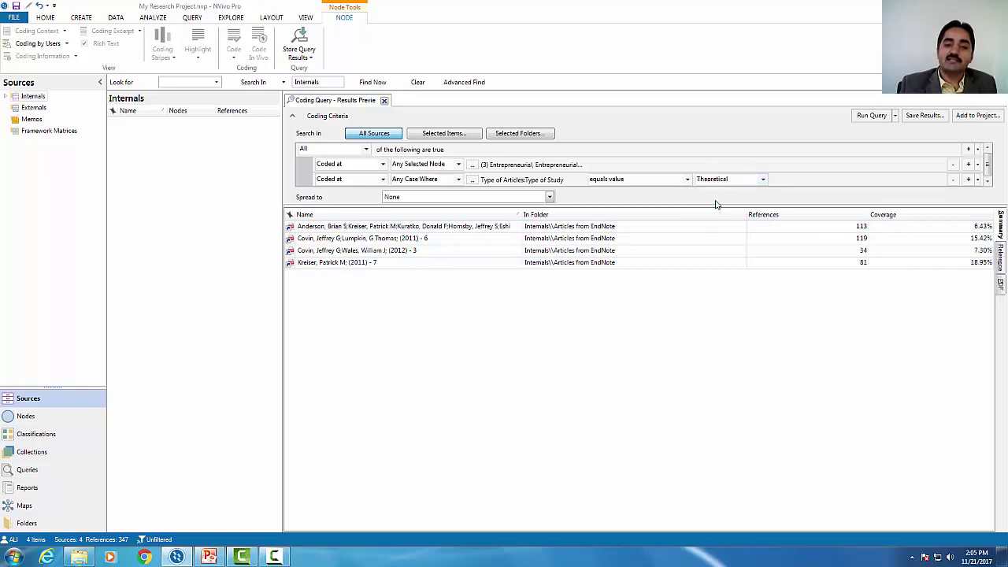
left_click(870, 118)
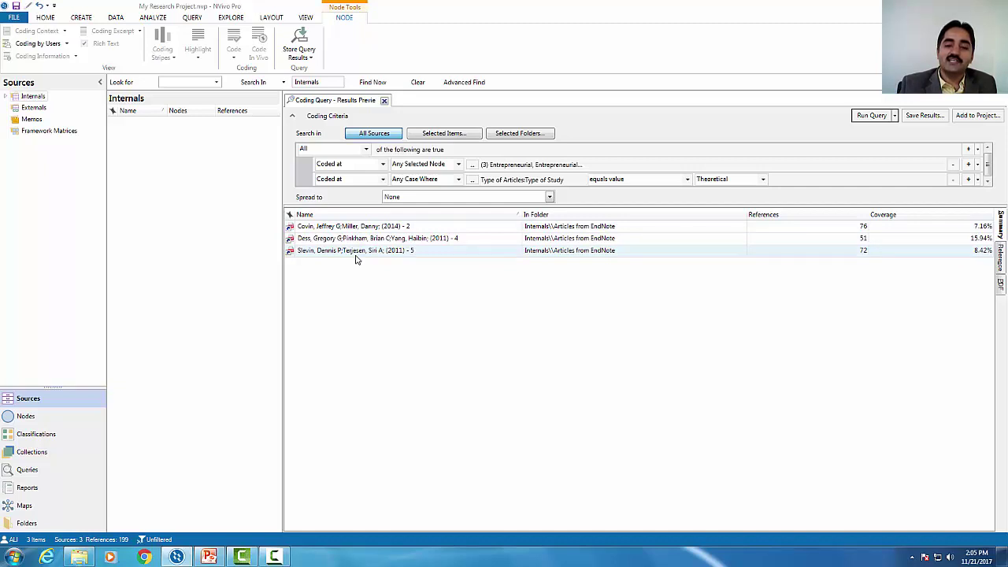
- Set the Type of Study value back to Empirical and rerun the coding query
left_click(761, 179)
left_click(723, 193)
left_click(870, 116)
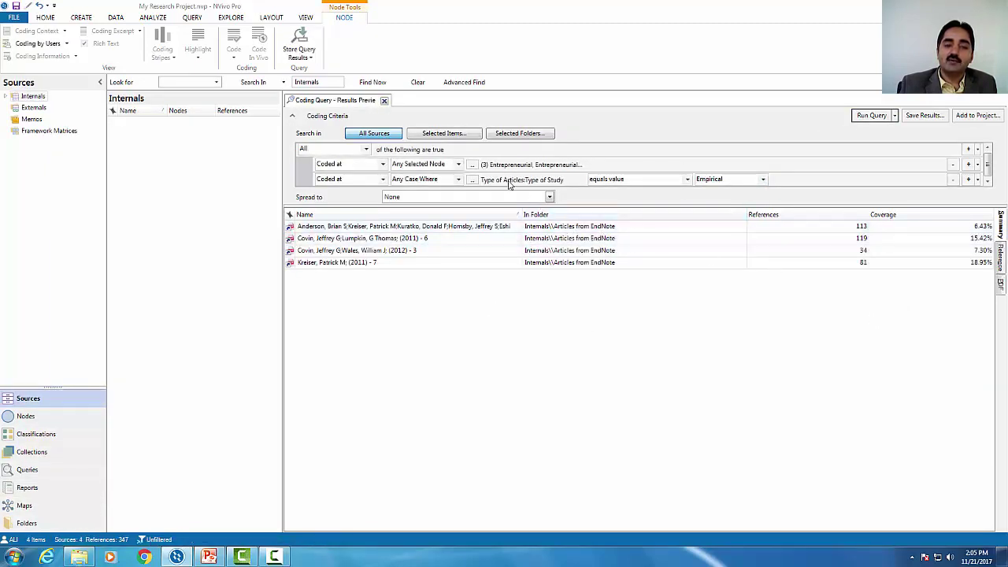
- Recheck the node selection behind the Any Selected Node criterion without changing it
left_click(472, 165)
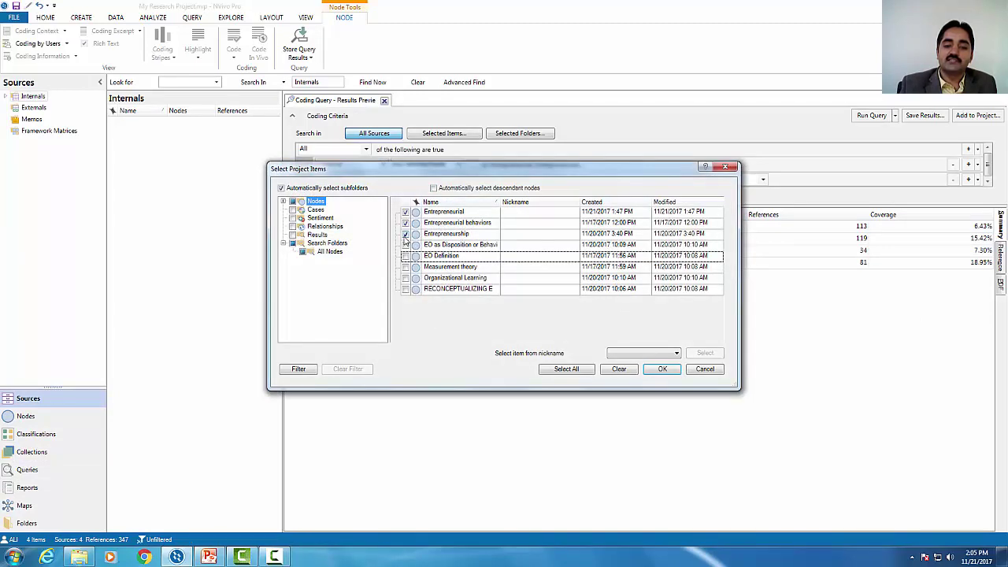
left_click(662, 368)
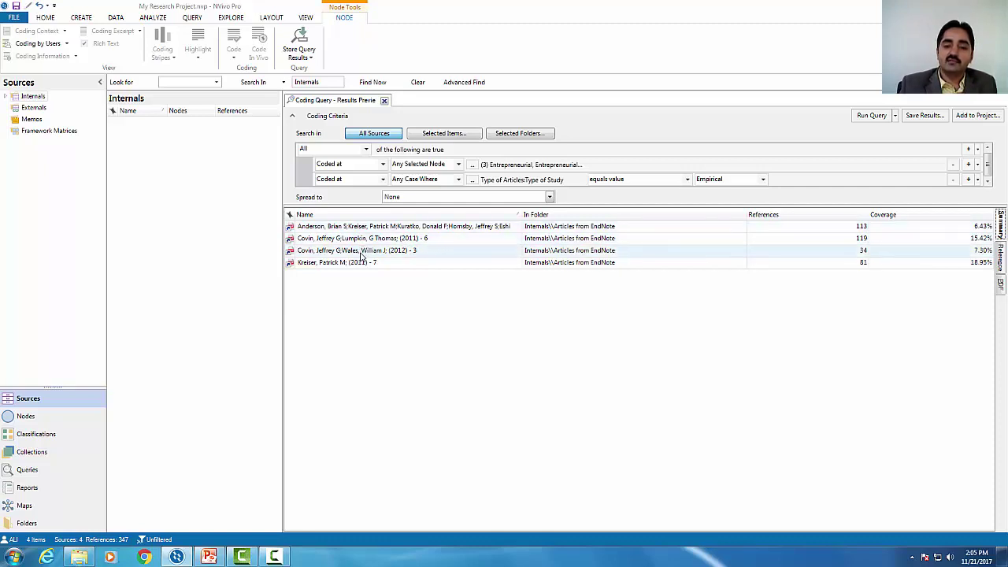
- Examine the query results as coded references, and read the highlighted passages in the first article's PDF view
left_click(1001, 254)
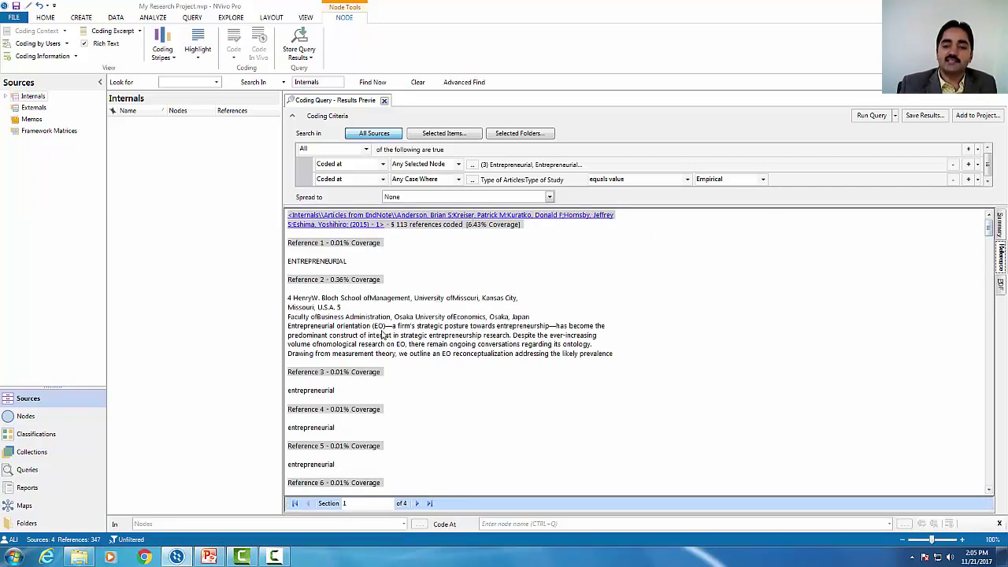
left_click(1002, 291)
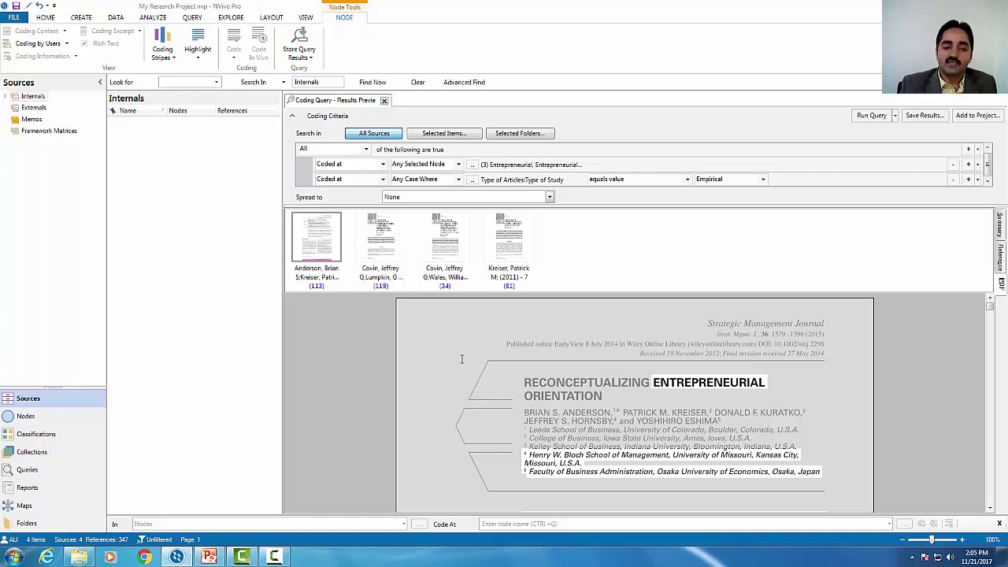
left_click(319, 243)
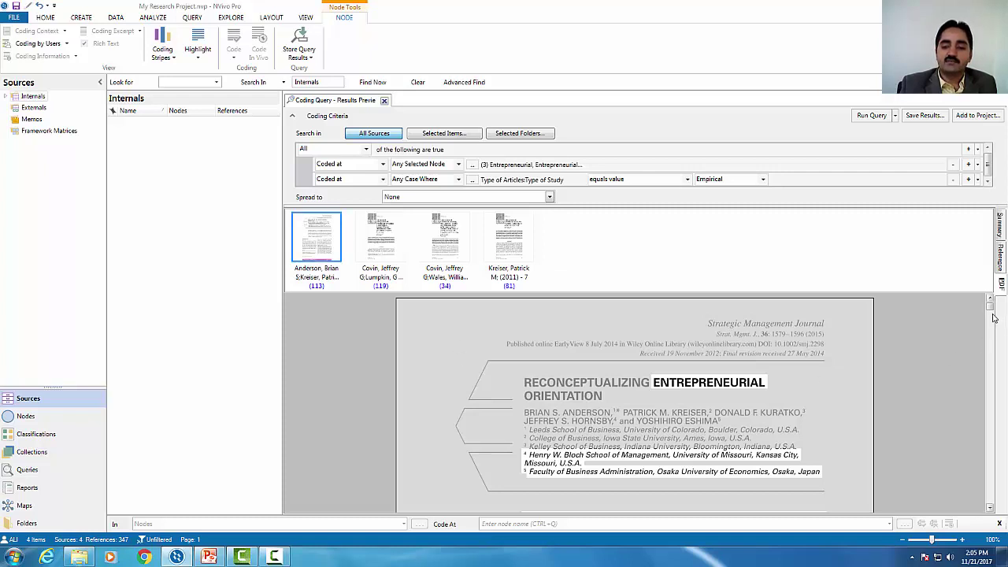
scroll(993, 317, "down", 5)
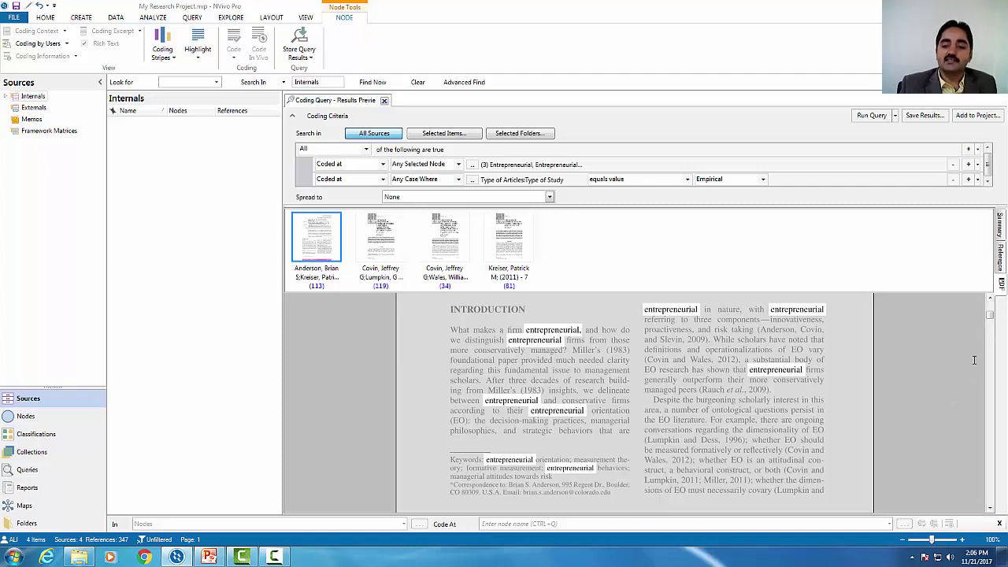
left_click(992, 337)
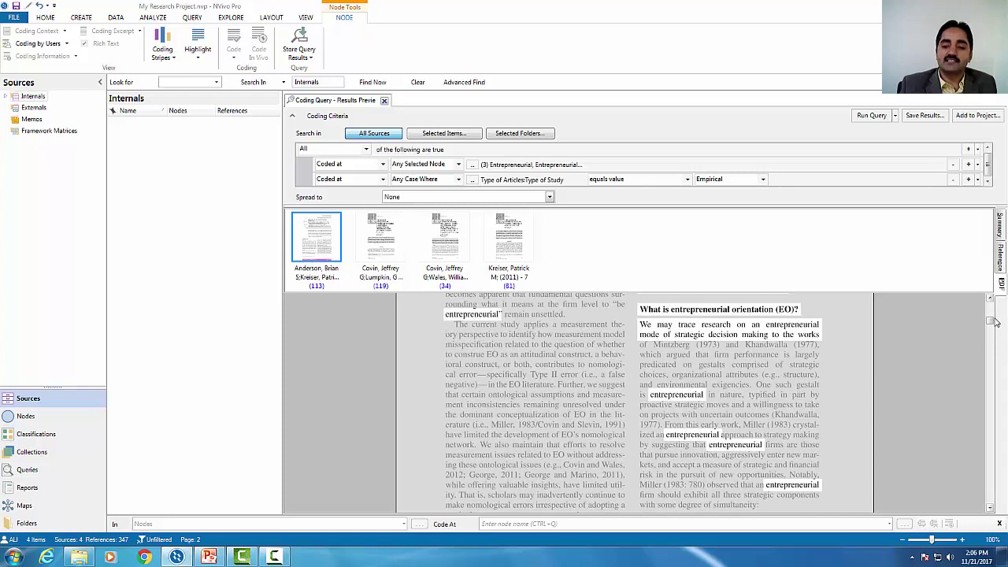
scroll(992, 319, "up", 3)
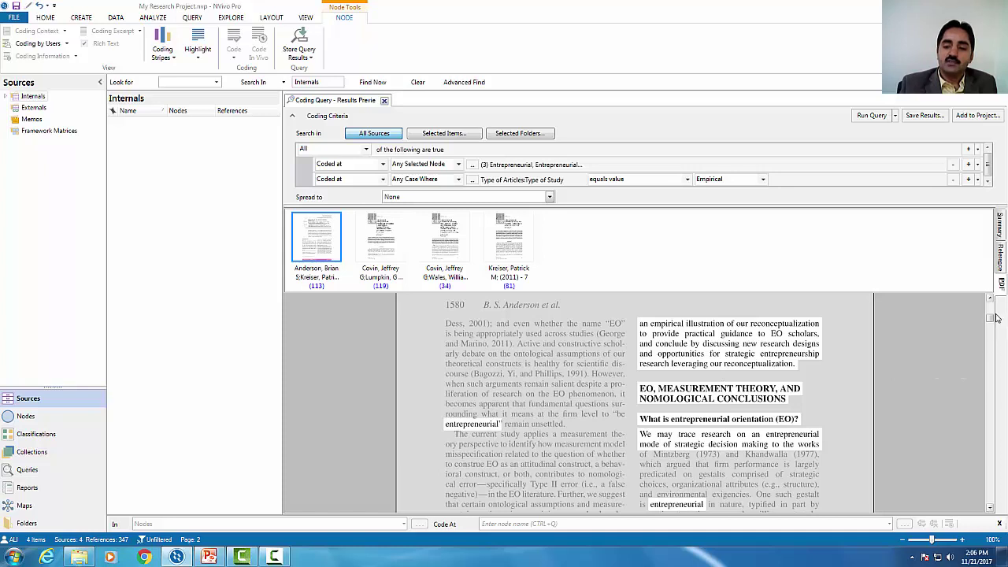
- Look over the first page of the article's PDF view, and switch the query results back to coded references
left_click_drag(991, 318, 990, 304)
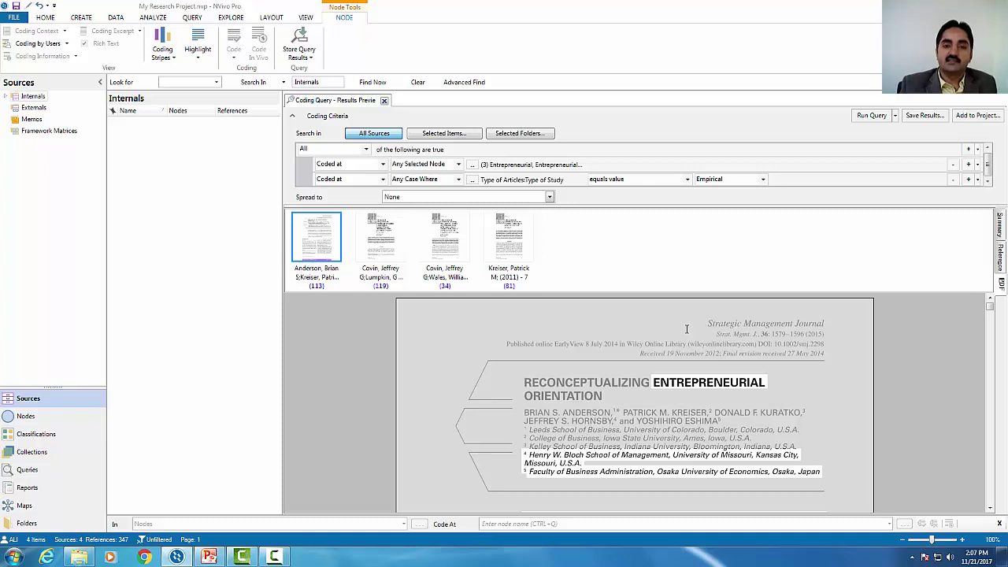
left_click(686, 329)
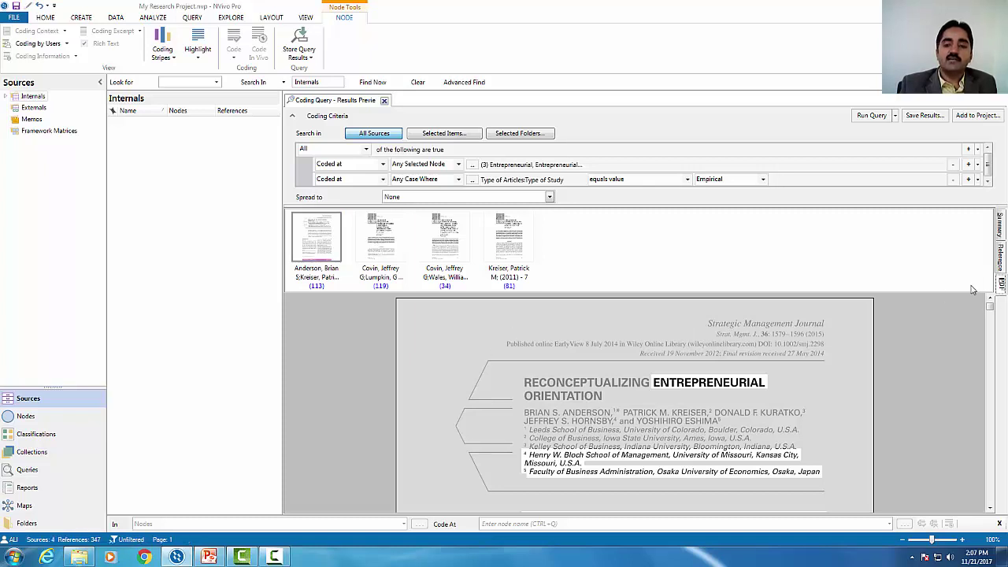
left_click(1002, 227)
left_click(1003, 253)
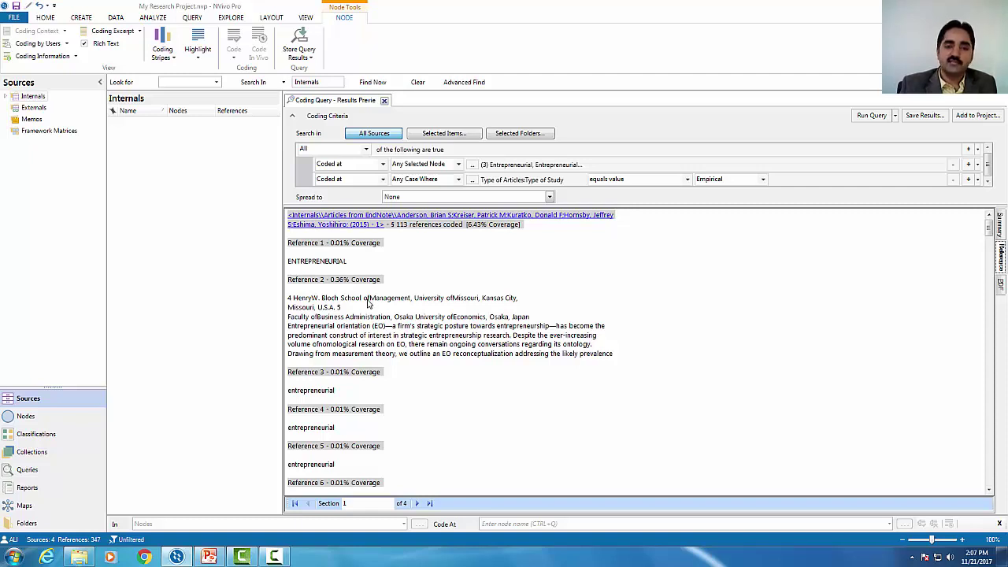
- Select all the coded references and start storing the query results with the option Create Results as New Node
right_click(372, 272)
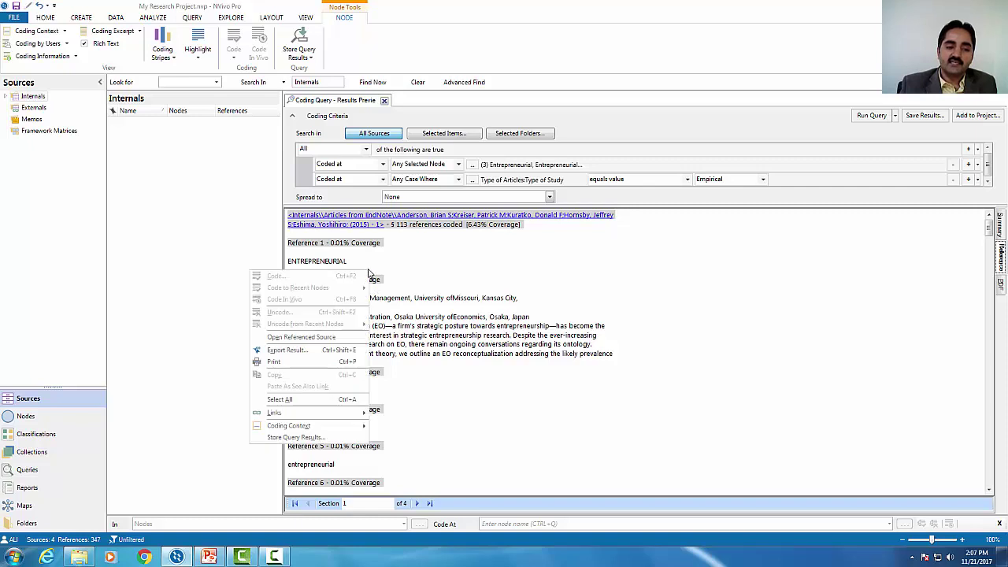
left_click(309, 400)
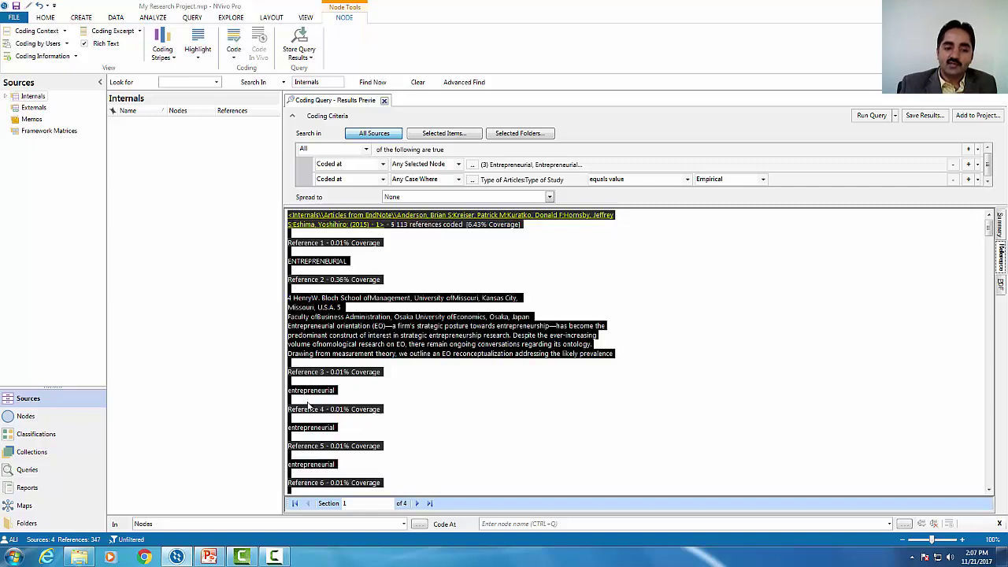
right_click(391, 326)
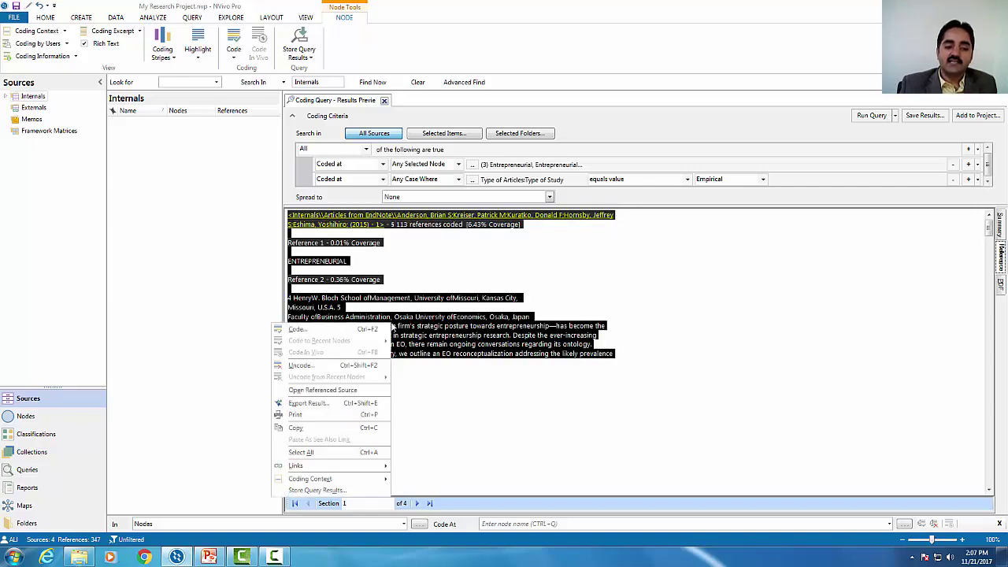
left_click(319, 490)
left_click(492, 238)
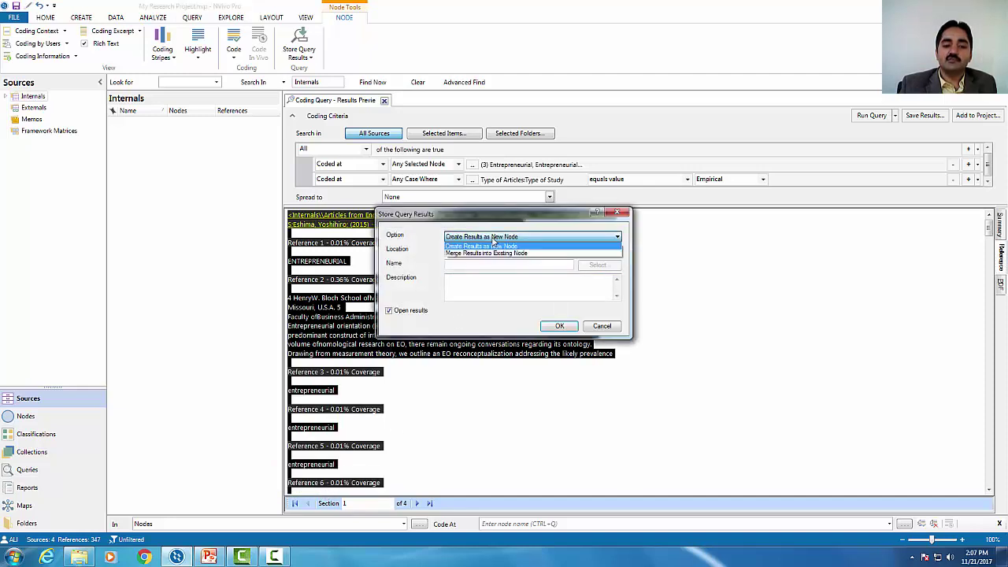
left_click(477, 246)
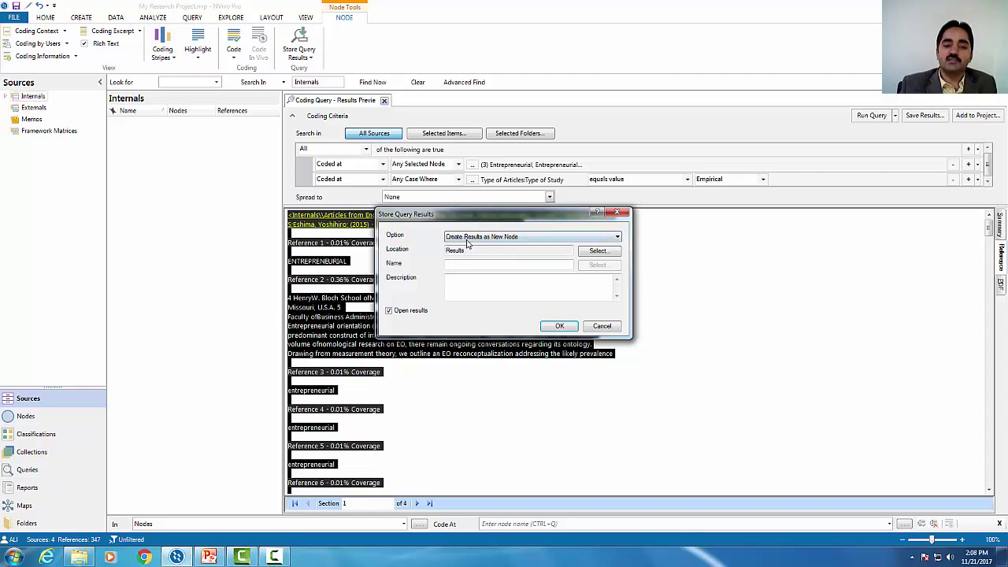
- Set the storage location for the query results to the top-level Nodes folder
left_click(596, 255)
left_click(418, 187)
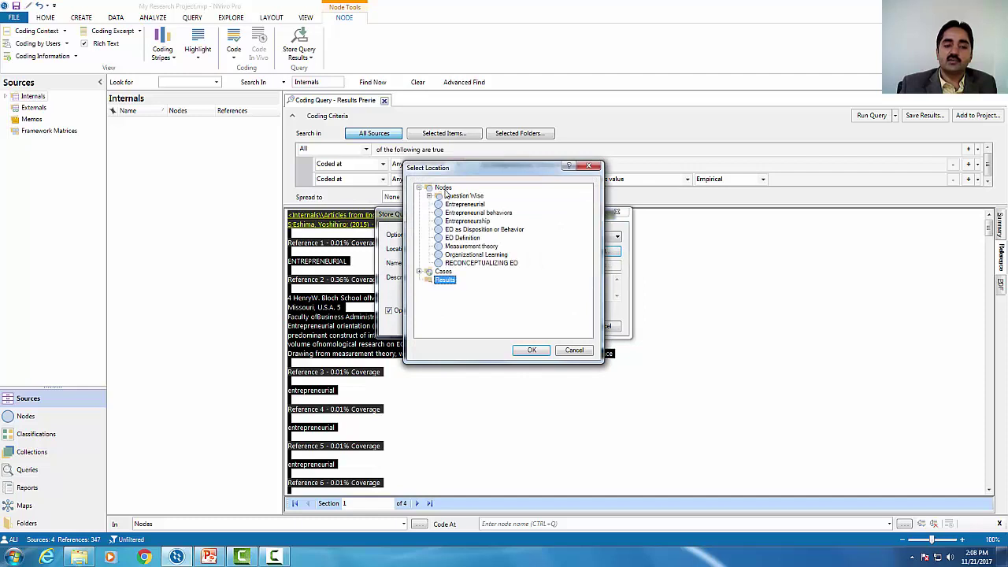
left_click(443, 189)
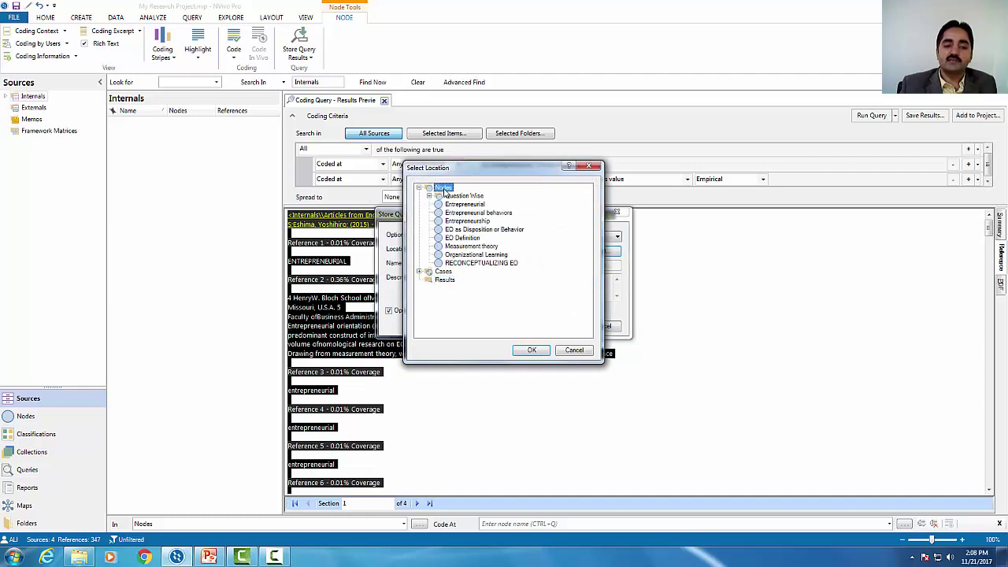
left_click(531, 350)
- Name the new node "Coding query" and store the query results in it
left_click(471, 266)
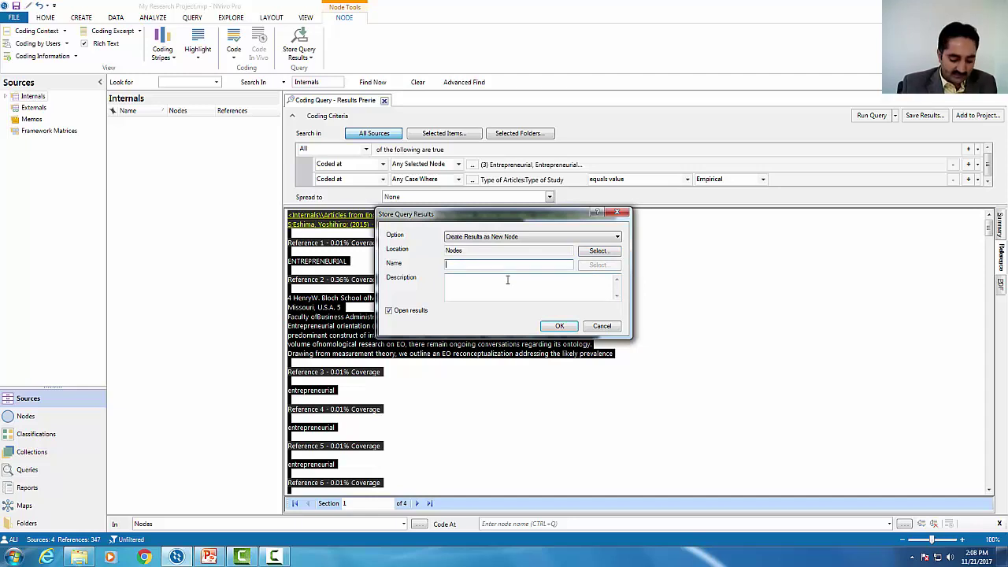
type("Coding ")
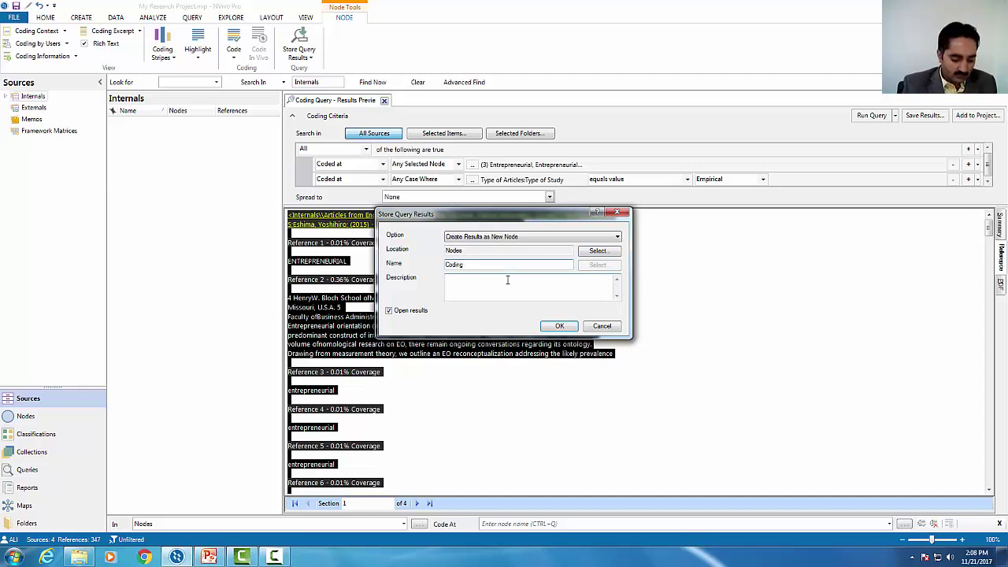
type("query")
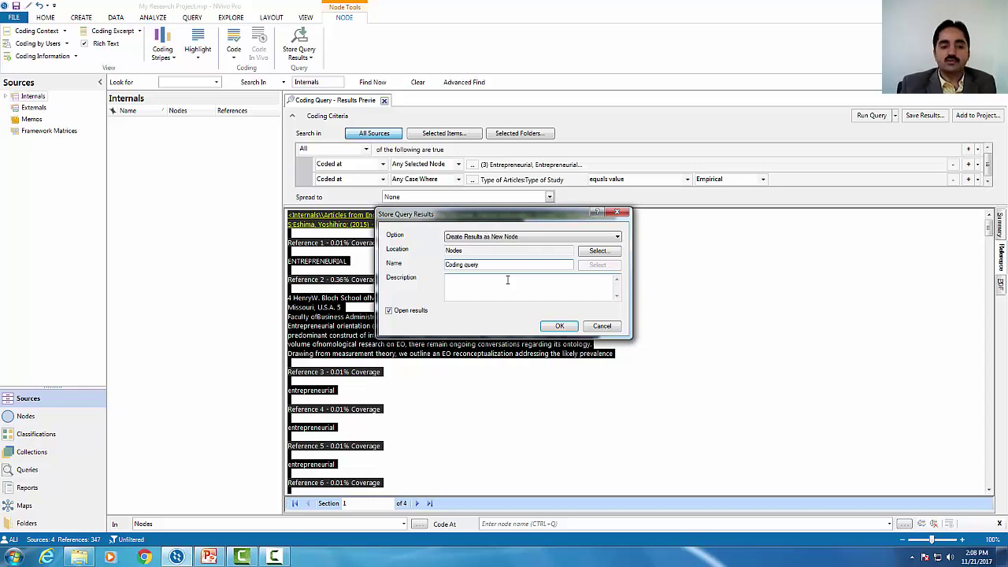
left_click(561, 325)
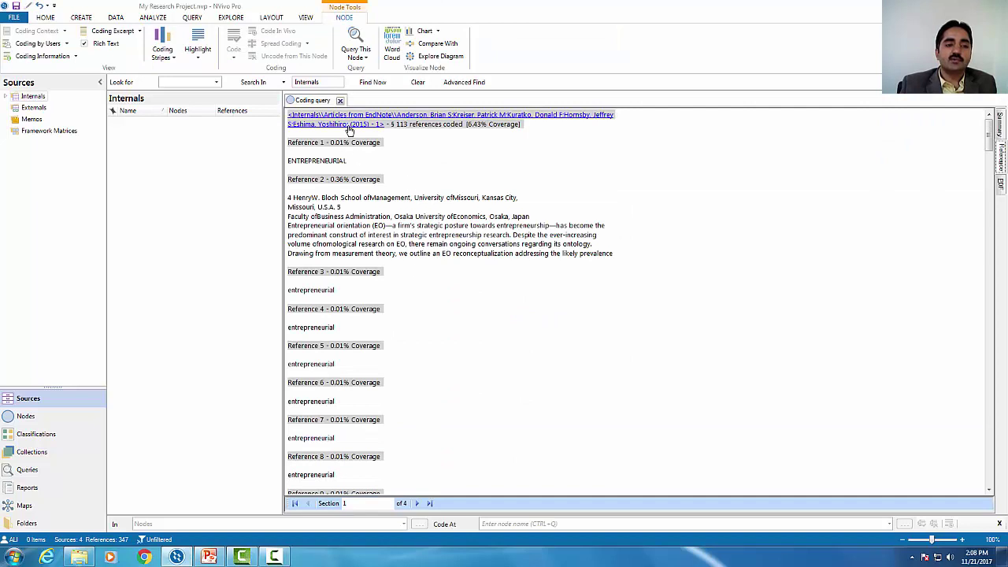
- Close the stored results and open the Coding query node from the project's list of nodes
left_click(340, 100)
left_click(45, 421)
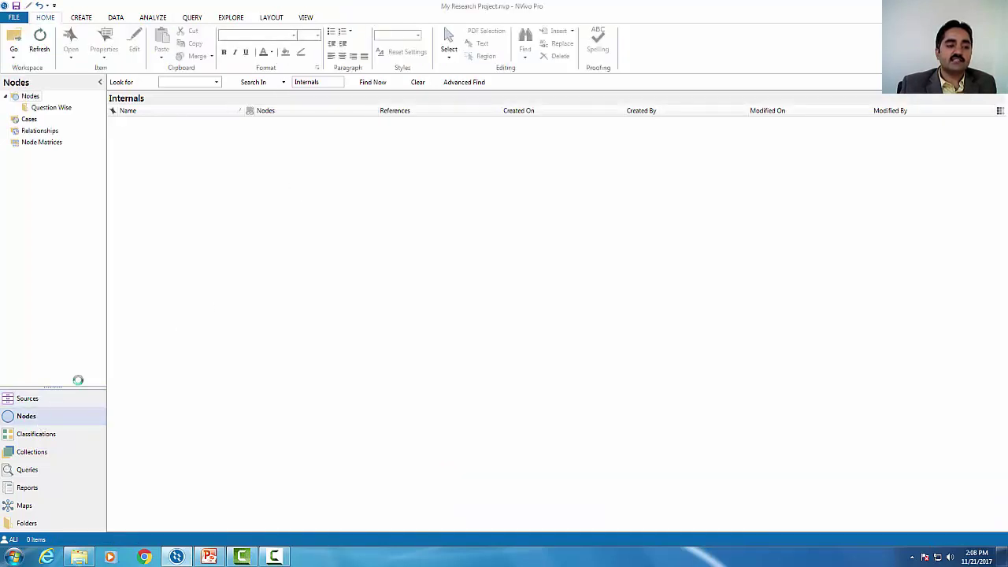
left_click(152, 123)
double_click(151, 123)
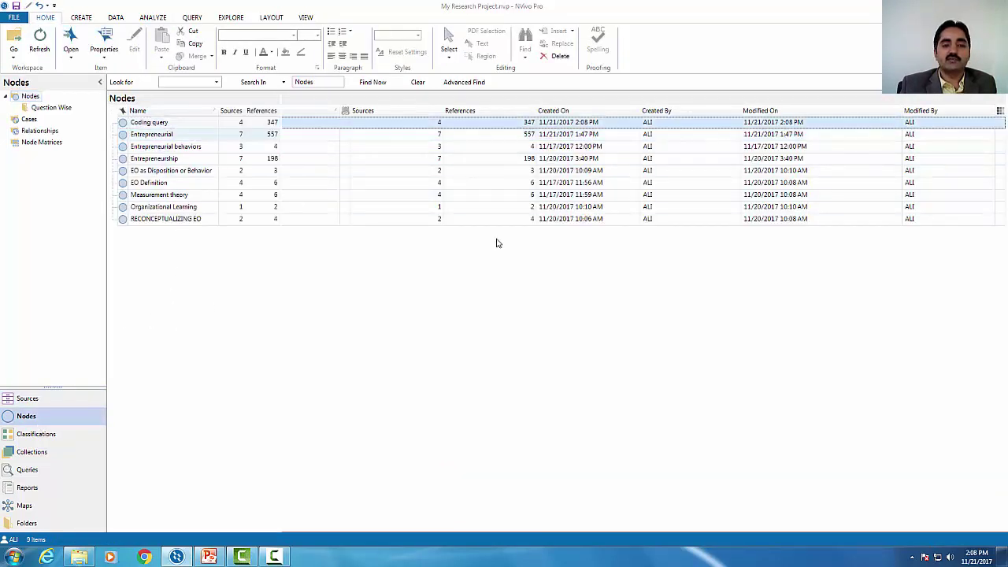